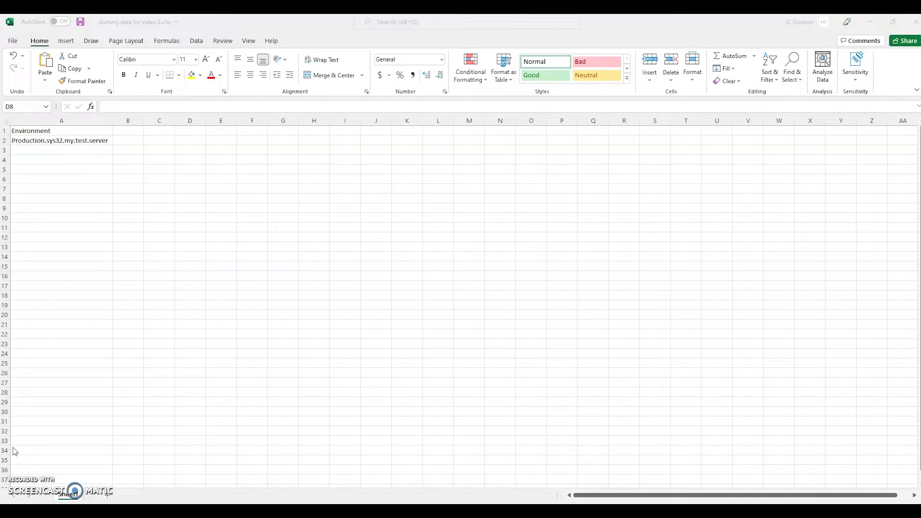
Step: Minimize the spreadsheet and return to the Video Parsing to Linux transform map in the browser
{"action": "left_click", "coordinate": [14, 451]}
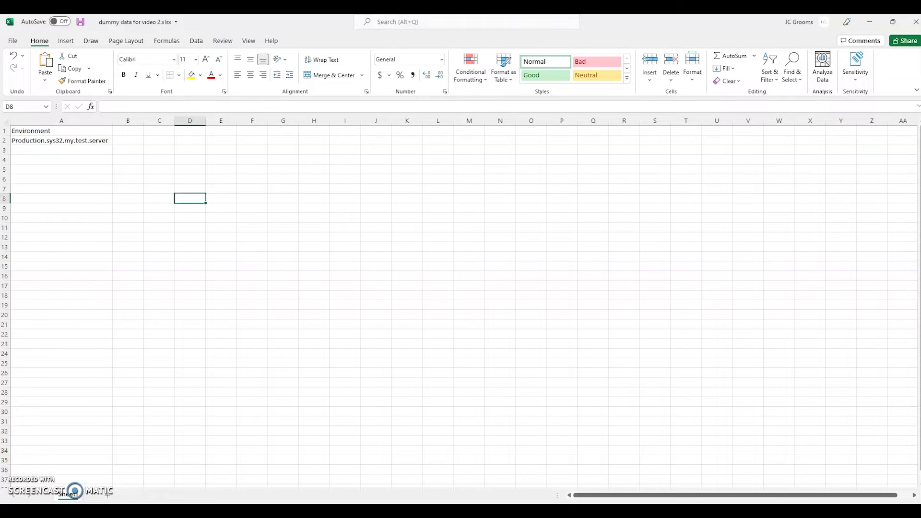
{"action": "left_click", "coordinate": [868, 22]}
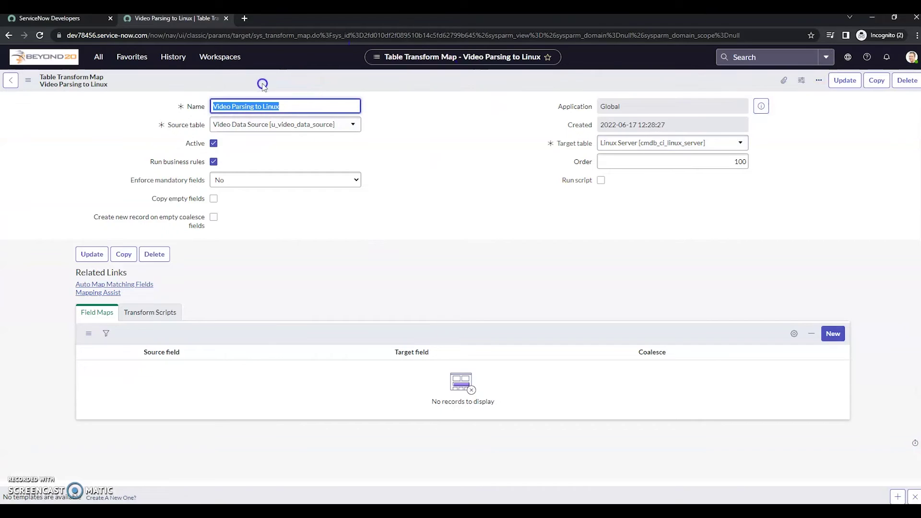
{"action": "left_click", "coordinate": [333, 98]}
Step: Create a new field map with Environment as its target field
{"action": "left_click", "coordinate": [828, 336]}
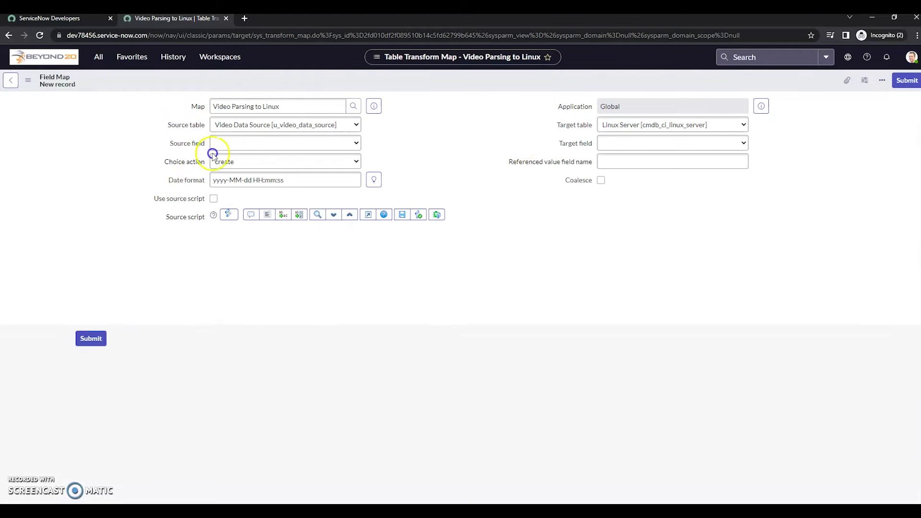
{"action": "left_click", "coordinate": [659, 152]}
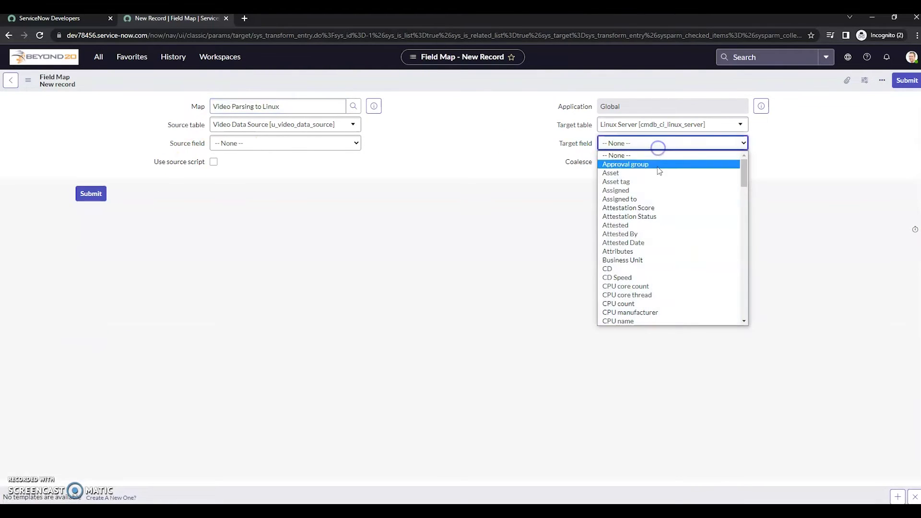
{"action": "scroll", "coordinate": [658, 243], "scroll_direction": "down", "scroll_amount": 5}
{"action": "scroll", "coordinate": [658, 247], "scroll_direction": "down", "scroll_amount": 3}
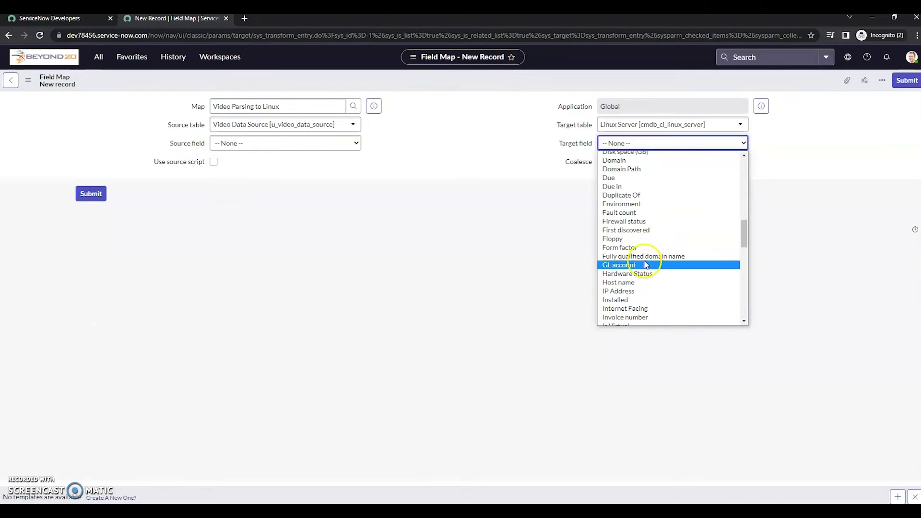
{"action": "left_click", "coordinate": [629, 203]}
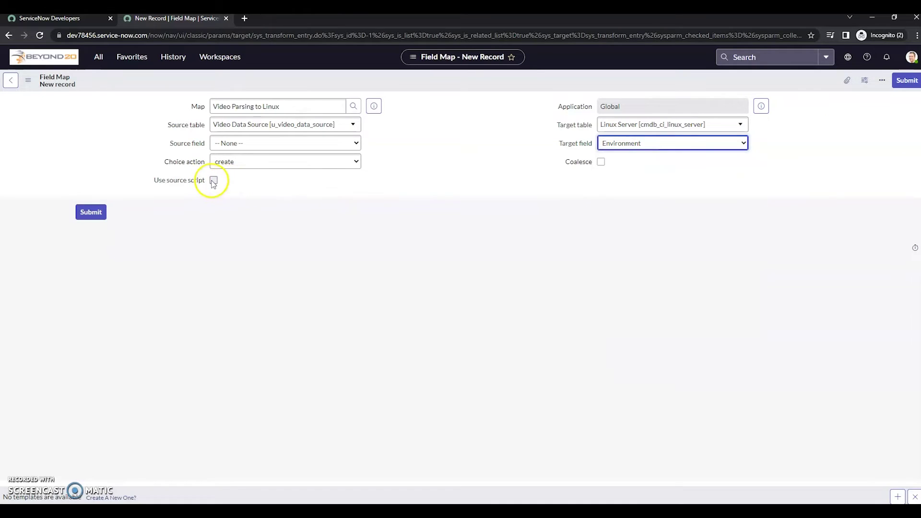
Step: Enable Use source script and keep the choice action set to create
{"action": "left_click", "coordinate": [214, 181]}
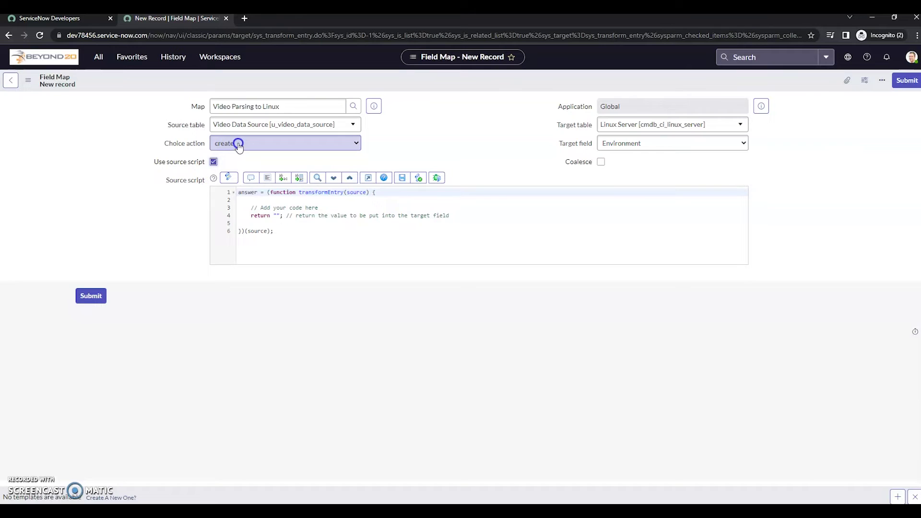
{"action": "left_click", "coordinate": [239, 147]}
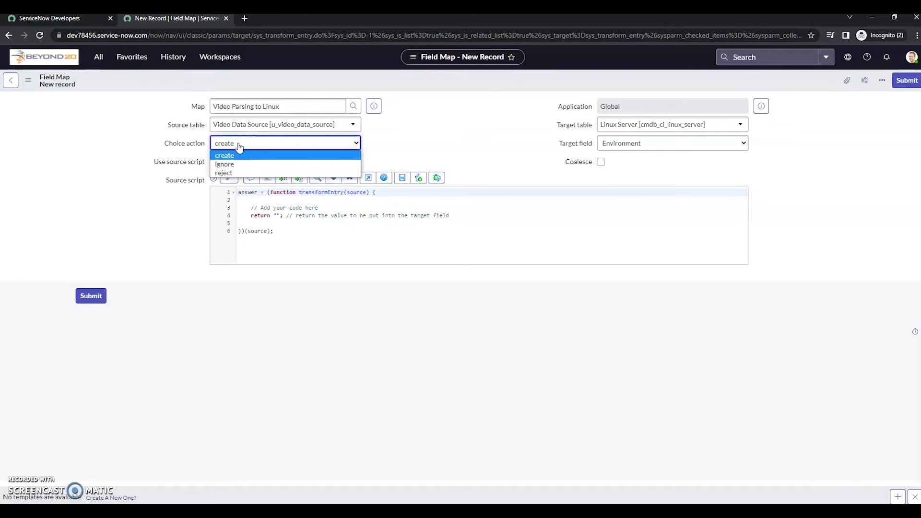
{"action": "left_click", "coordinate": [239, 152]}
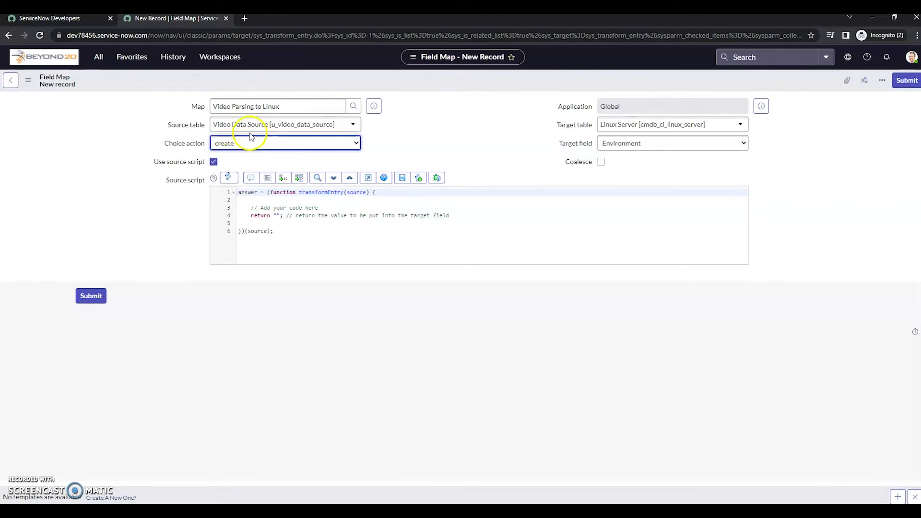
{"action": "left_click", "coordinate": [249, 143]}
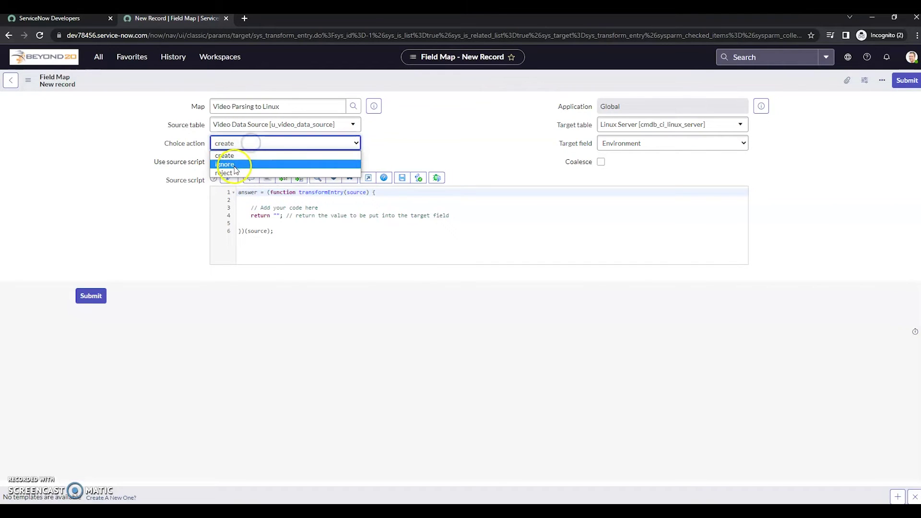
{"action": "left_click", "coordinate": [263, 155]}
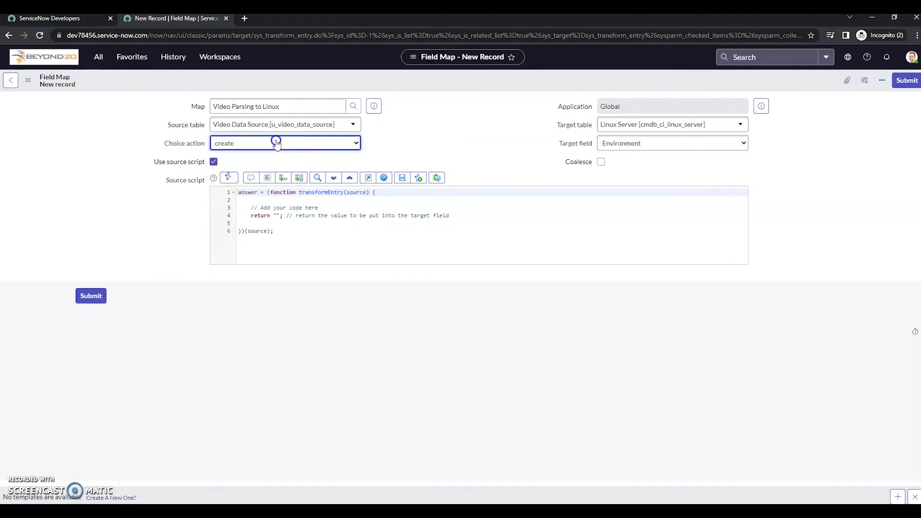
{"action": "left_click", "coordinate": [269, 200]}
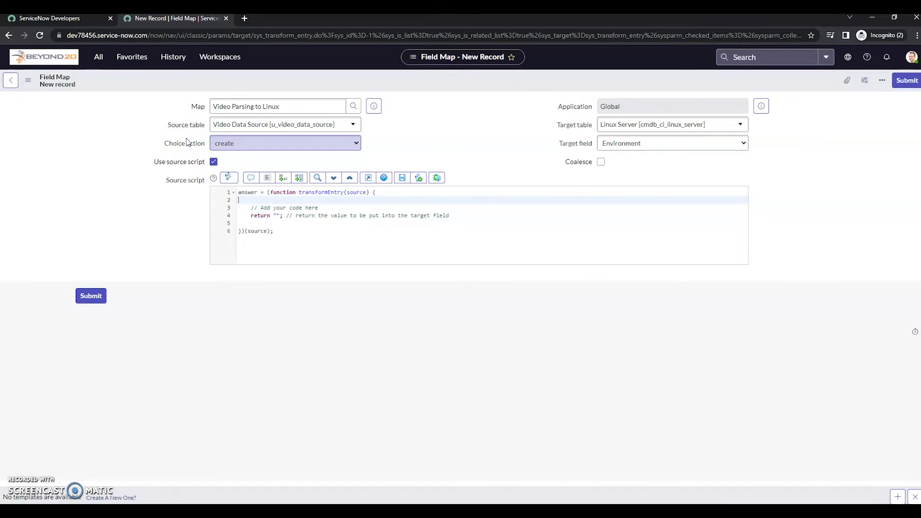
Step: Add 'var str = source.u_environment;' and 'var arr = str.split(".");' to the source script
{"action": "left_click", "coordinate": [378, 192]}
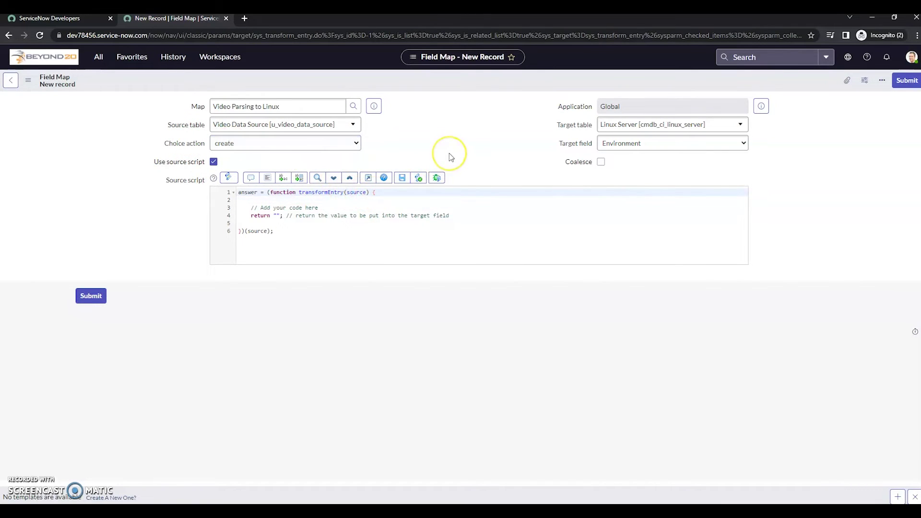
{"action": "key", "text": "Return"}
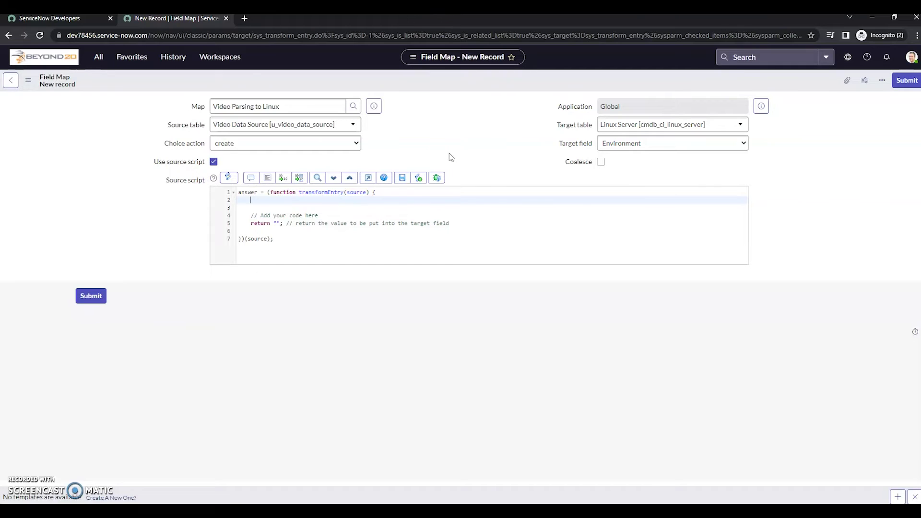
{"action": "type", "text": "var str = source.u_environment"}
{"action": "key", "text": "Return"}
{"action": "type", "text": ";"}
{"action": "key", "text": "Return"}
{"action": "type", "text": "var arr"}
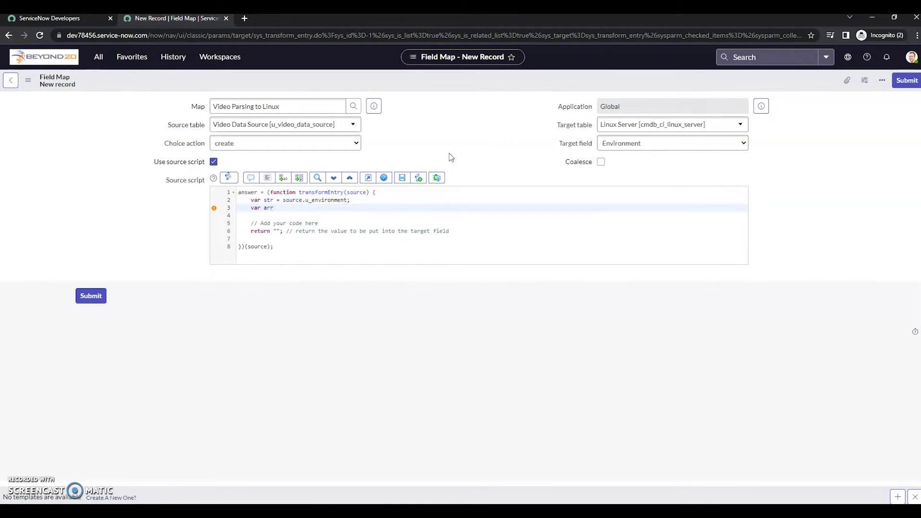
{"action": "type", "text": " = str.split(\"."}
{"action": "left_click", "coordinate": [465, 208]}
{"action": "type", "text": ";"}
{"action": "key", "text": "Return"}
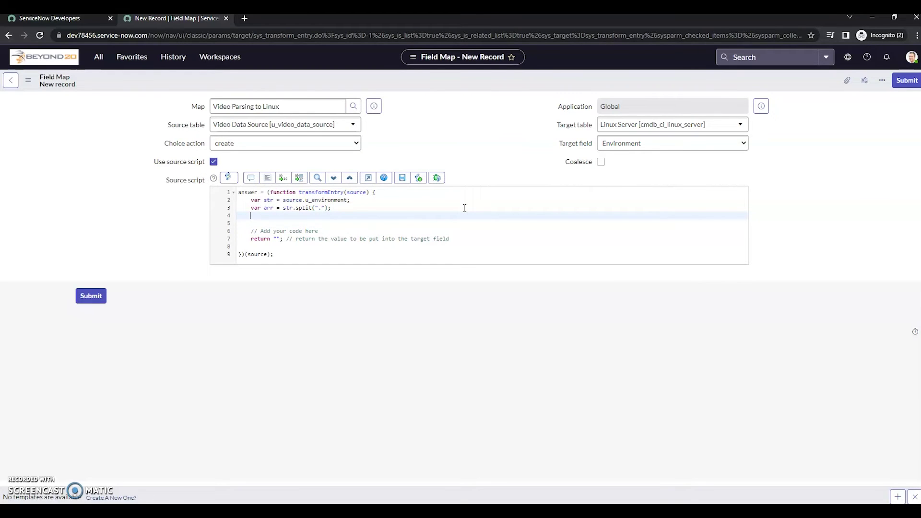
{"action": "left_click", "coordinate": [380, 511]}
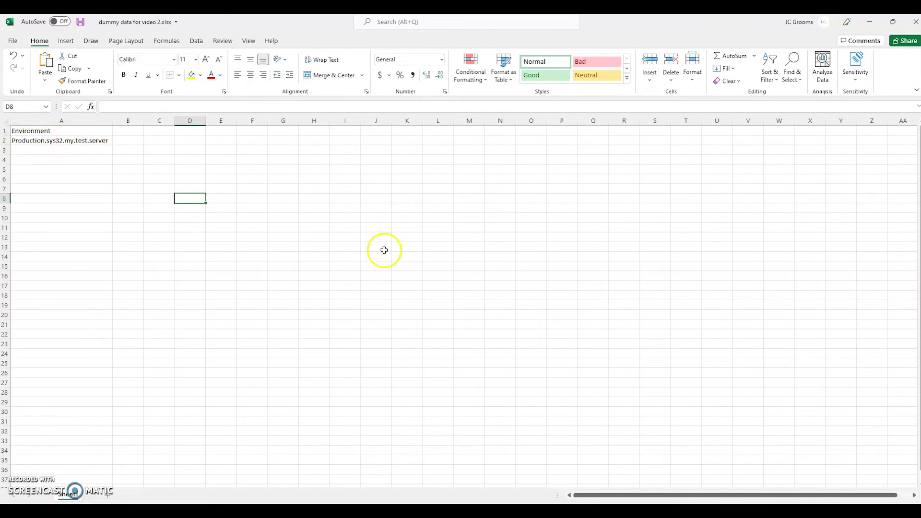
Step: On script line 4, write 'var envoTrim = arr[0].trim()' to store the trimmed first element
{"action": "left_click", "coordinate": [867, 21]}
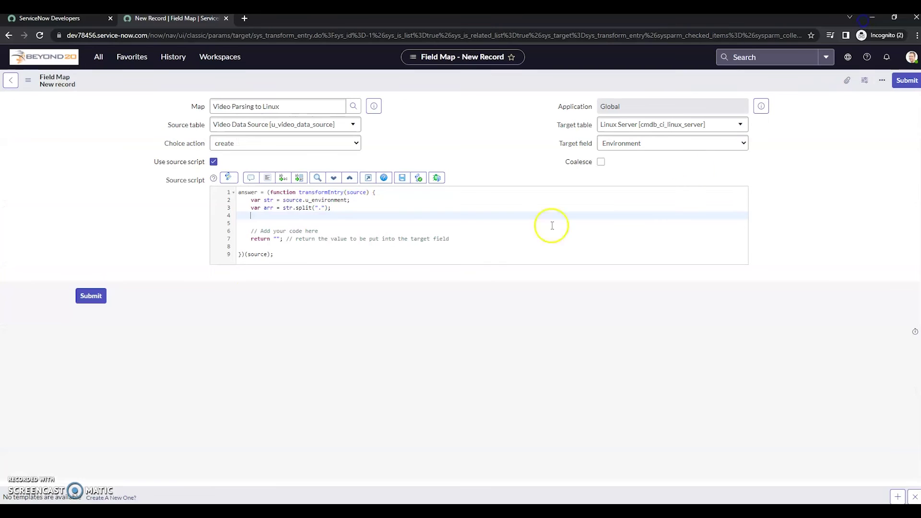
{"action": "left_click", "coordinate": [262, 217]}
{"action": "type", "text": "var"}
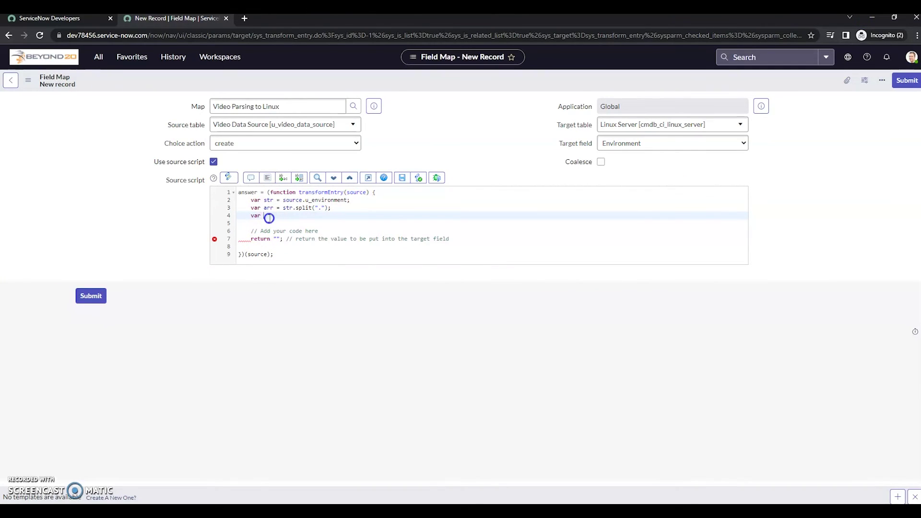
{"action": "type", "text": " envoTrim = arr"}
{"action": "type", "text": "[0].trim();"}
Step: Change the return statement to return envoTrim and submit the field map
{"action": "double_click", "coordinate": [269, 217]}
{"action": "key", "text": "ctrl+c"}
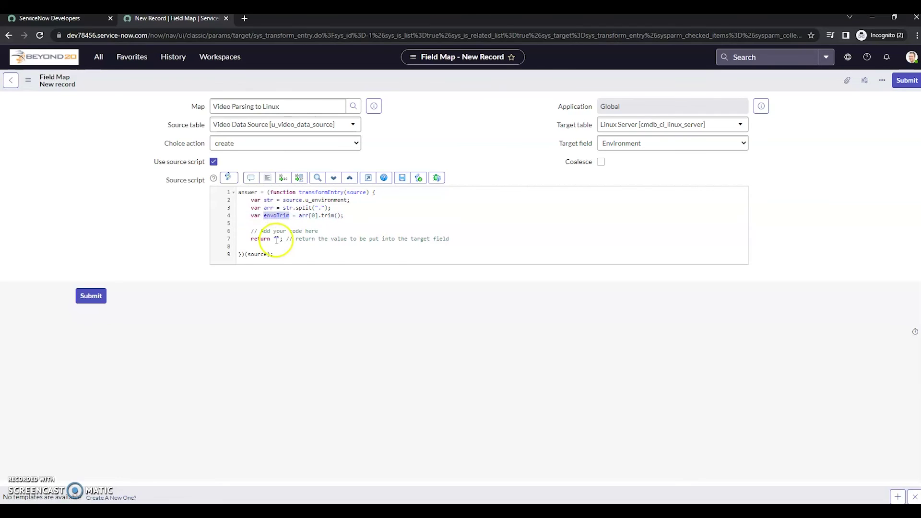
{"action": "left_click", "coordinate": [278, 239]}
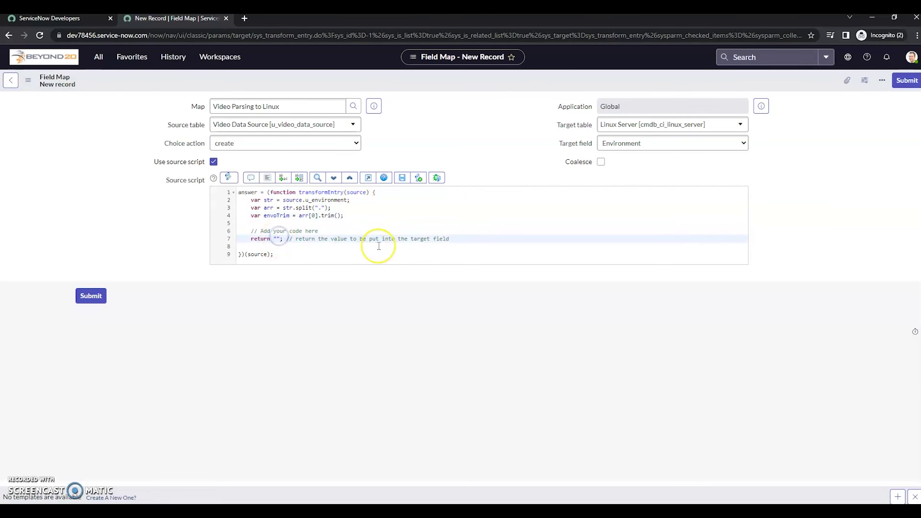
{"action": "key", "text": "BackSpace"}
{"action": "key", "text": "ctrl+v"}
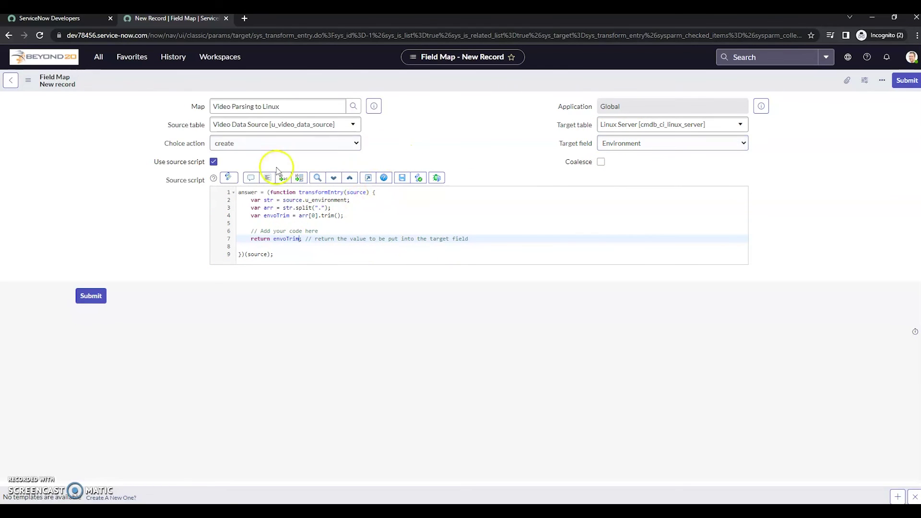
{"action": "left_click", "coordinate": [80, 293]}
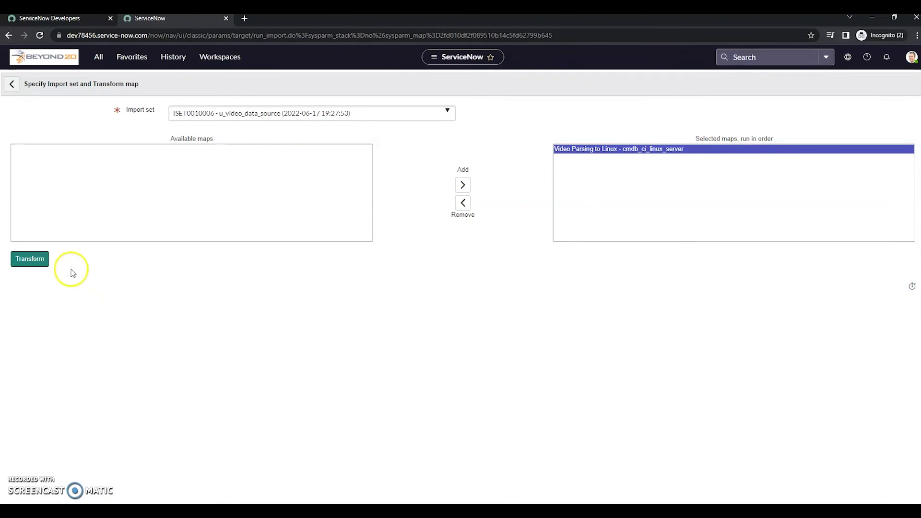
Step: Run the Video Parsing to Linux transform on import set ISET0010006
{"action": "left_click", "coordinate": [45, 267]}
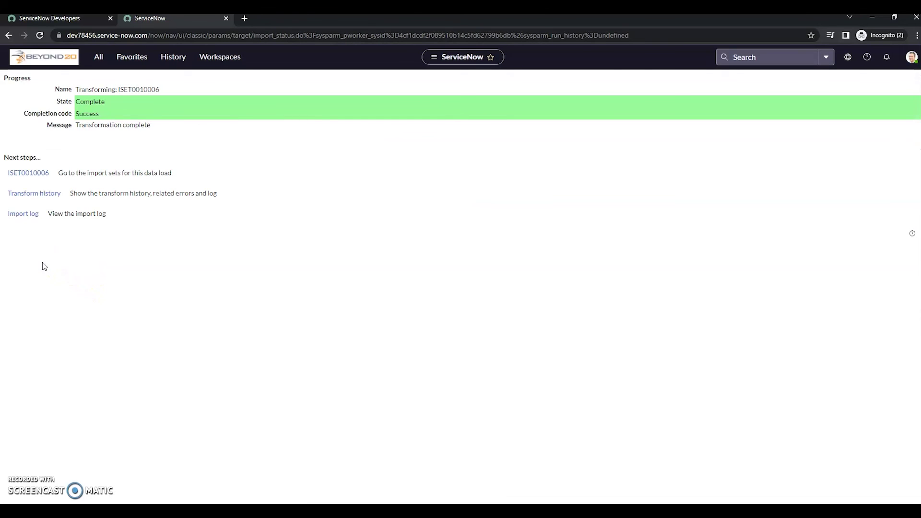
Step: Search the All menu for 'linux' and open the new, unnamed Linux Server record
{"action": "left_click", "coordinate": [98, 57]}
{"action": "left_click", "coordinate": [99, 83]}
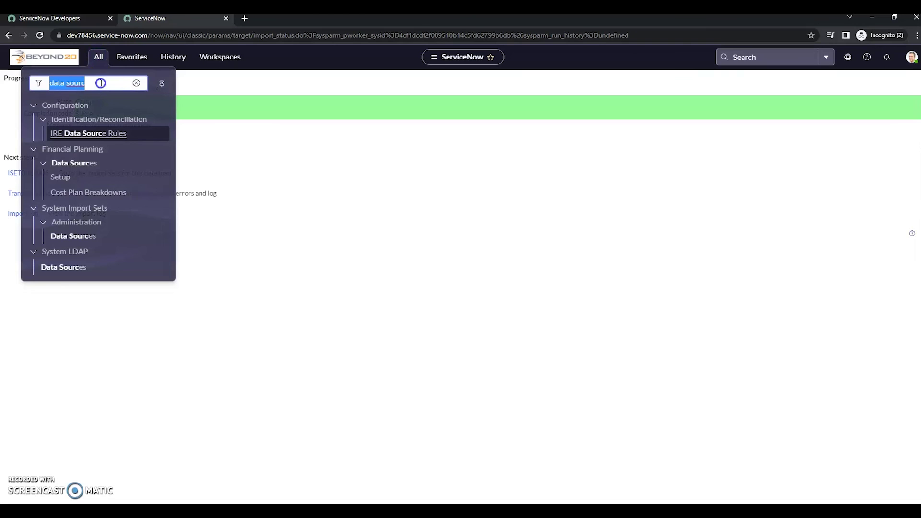
{"action": "type", "text": "linux"}
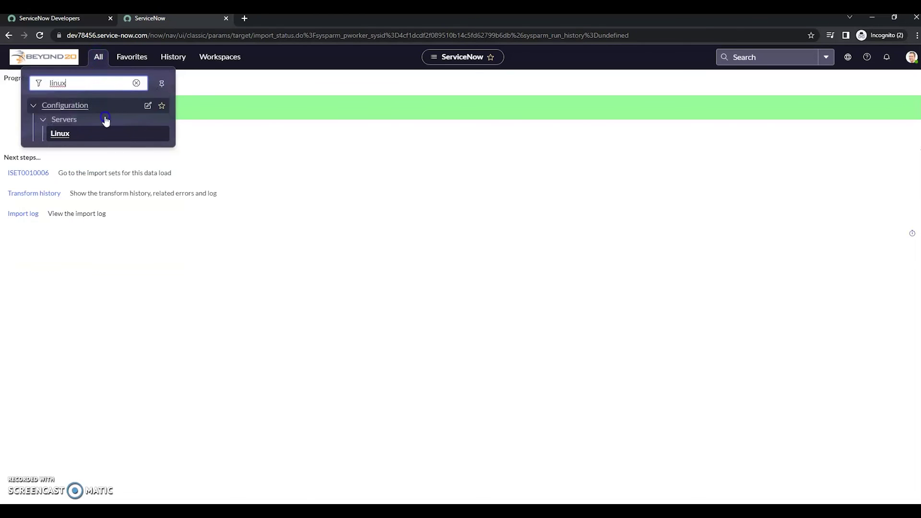
{"action": "left_click", "coordinate": [101, 139]}
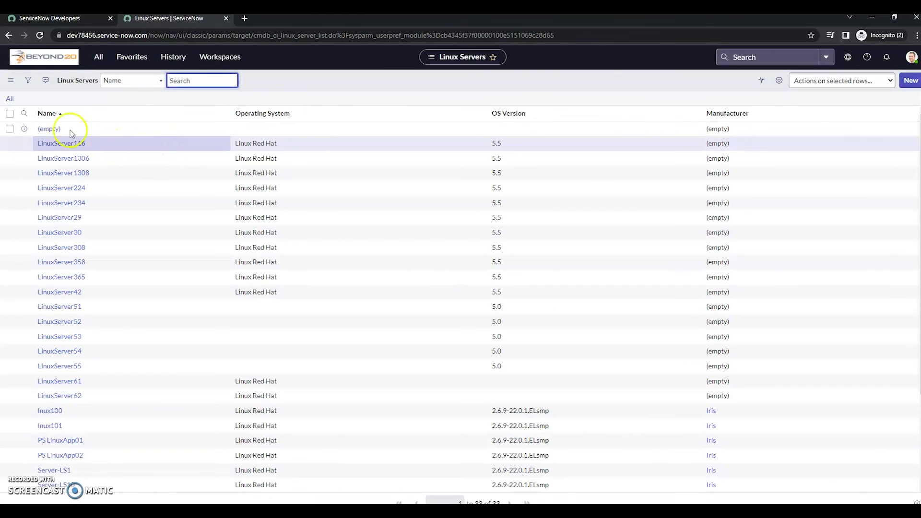
{"action": "left_click", "coordinate": [50, 128]}
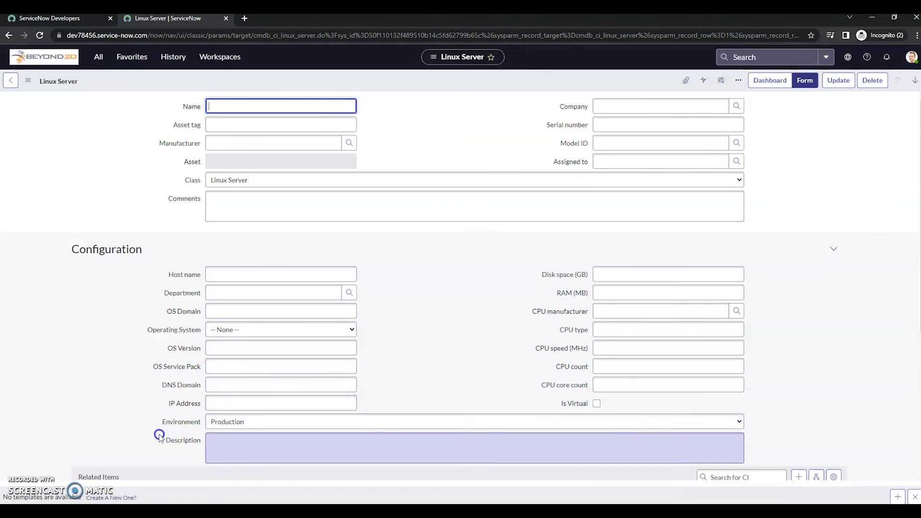
Step: Check that the record's Environment field is set to Production
{"action": "left_click", "coordinate": [233, 428]}
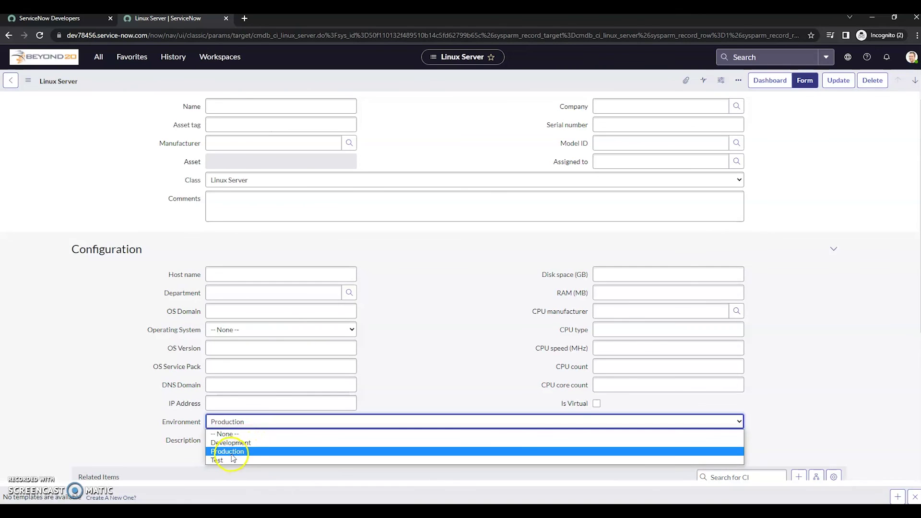
{"action": "left_click", "coordinate": [82, 335]}
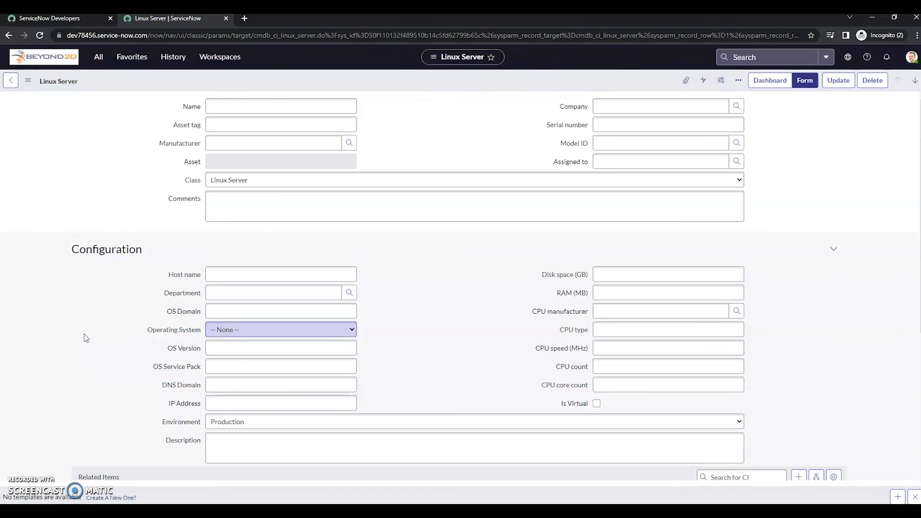
{"action": "left_click", "coordinate": [45, 430]}
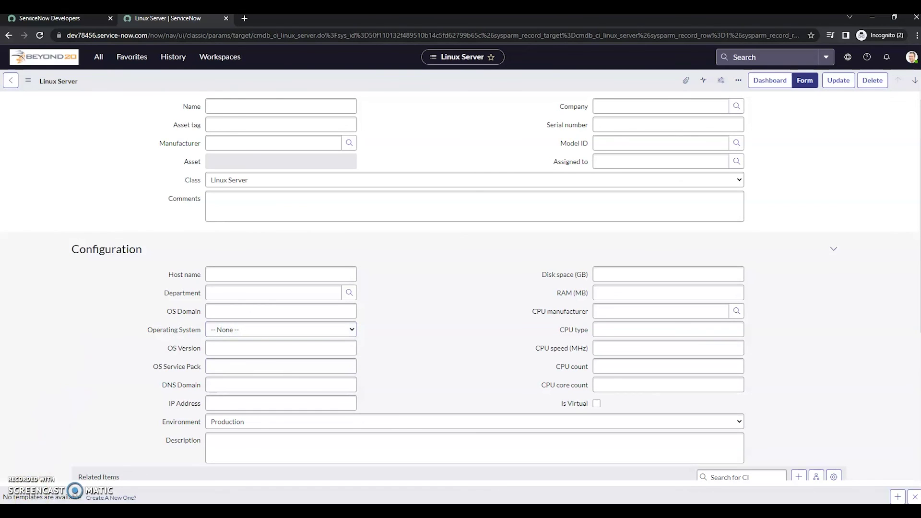